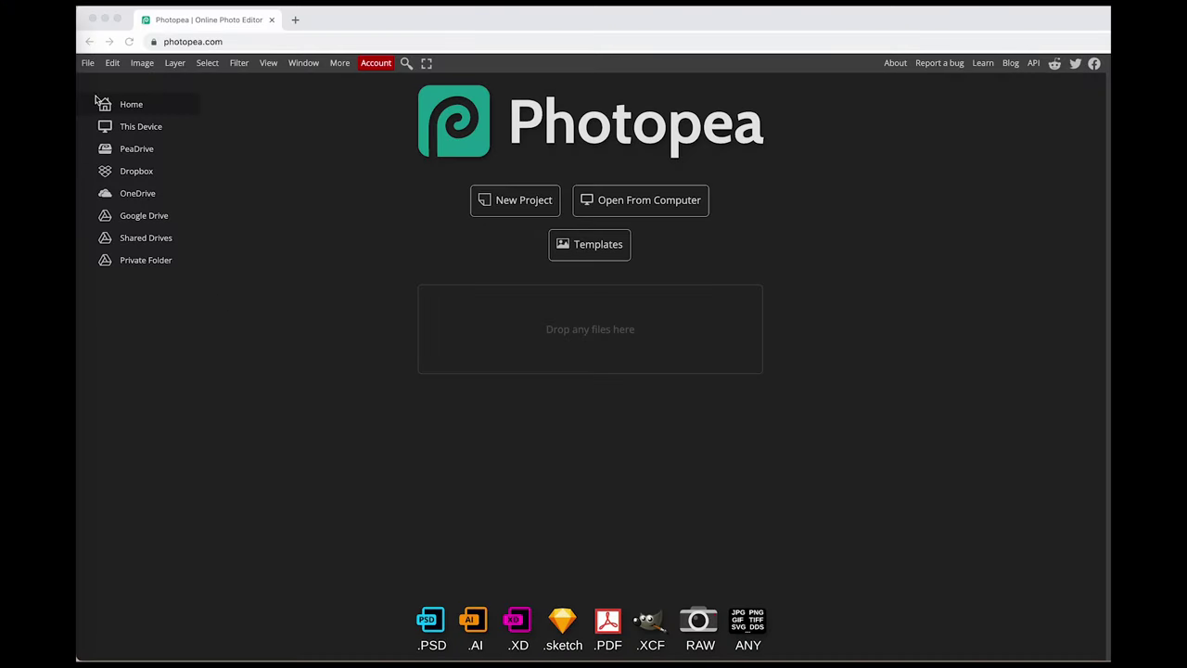
Open White T-shirt Mockup.jpg from the computer as a new document.
{"action": "left_click", "coordinate": [88, 63]}
{"action": "left_click", "coordinate": [88, 63]}
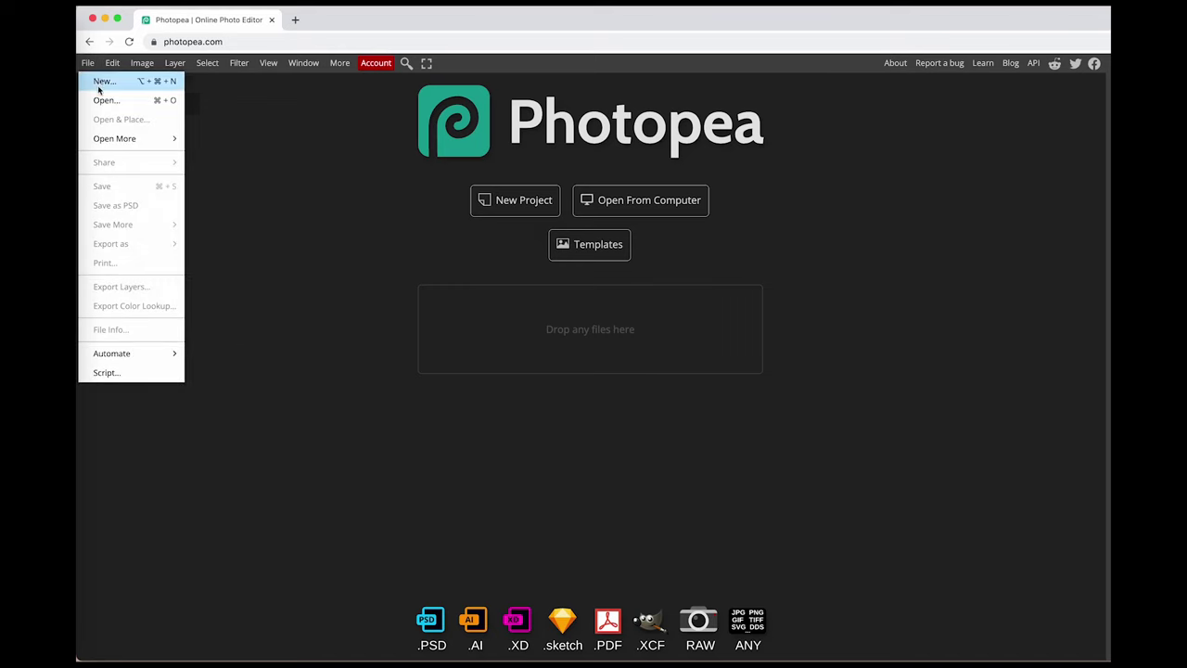
{"action": "left_click", "coordinate": [105, 100]}
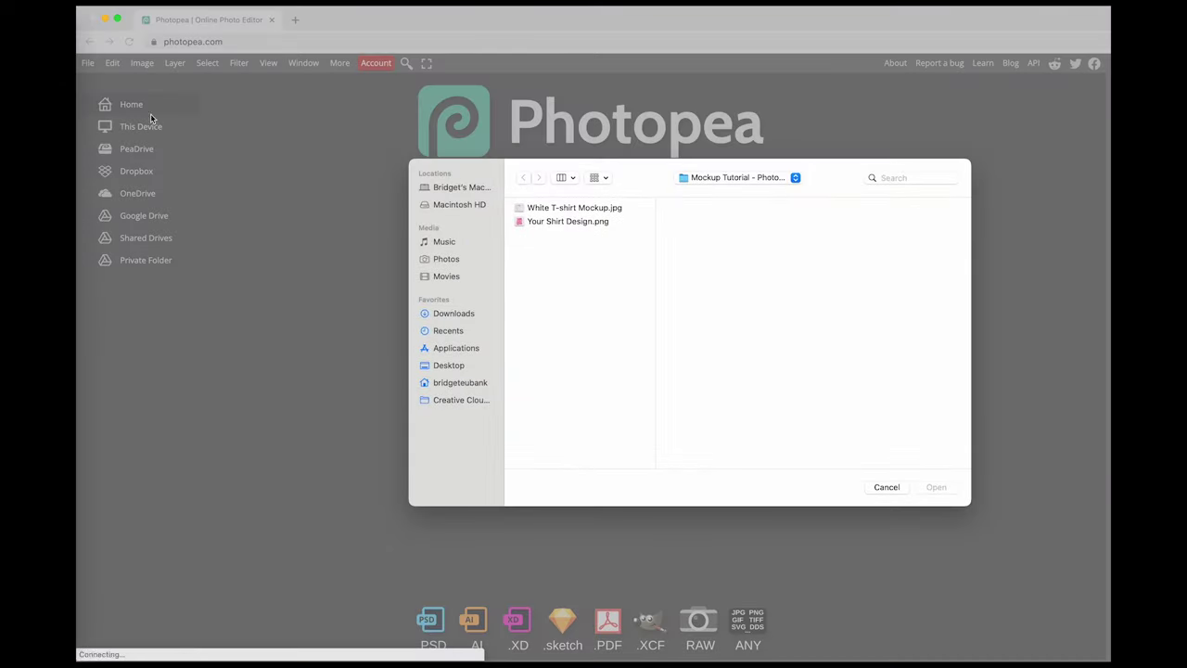
{"action": "left_click", "coordinate": [552, 210]}
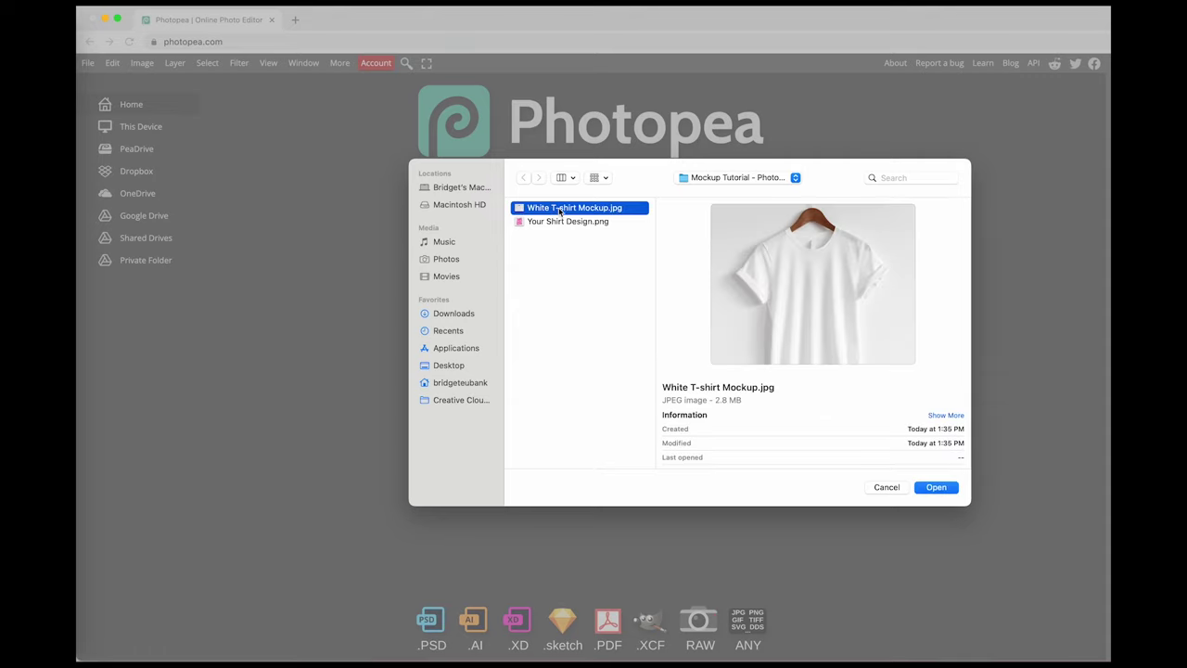
{"action": "left_click", "coordinate": [937, 489]}
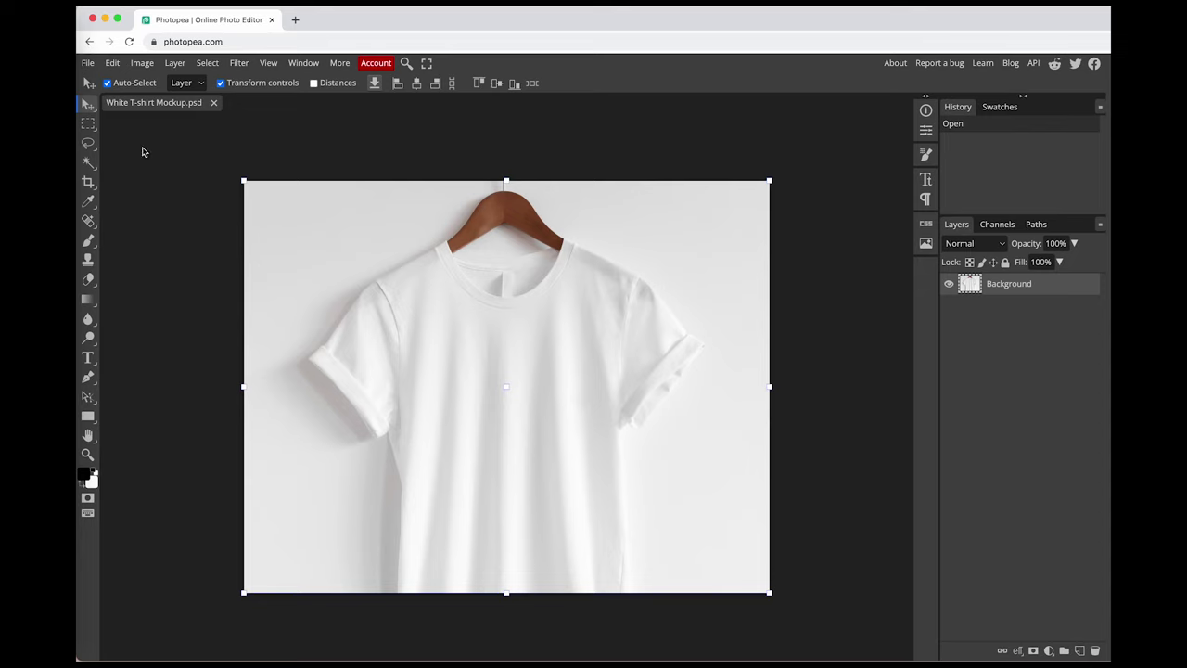
Place Your Shirt Design.png over the T-shirt photo as a smart object layer.
{"action": "left_click", "coordinate": [87, 63]}
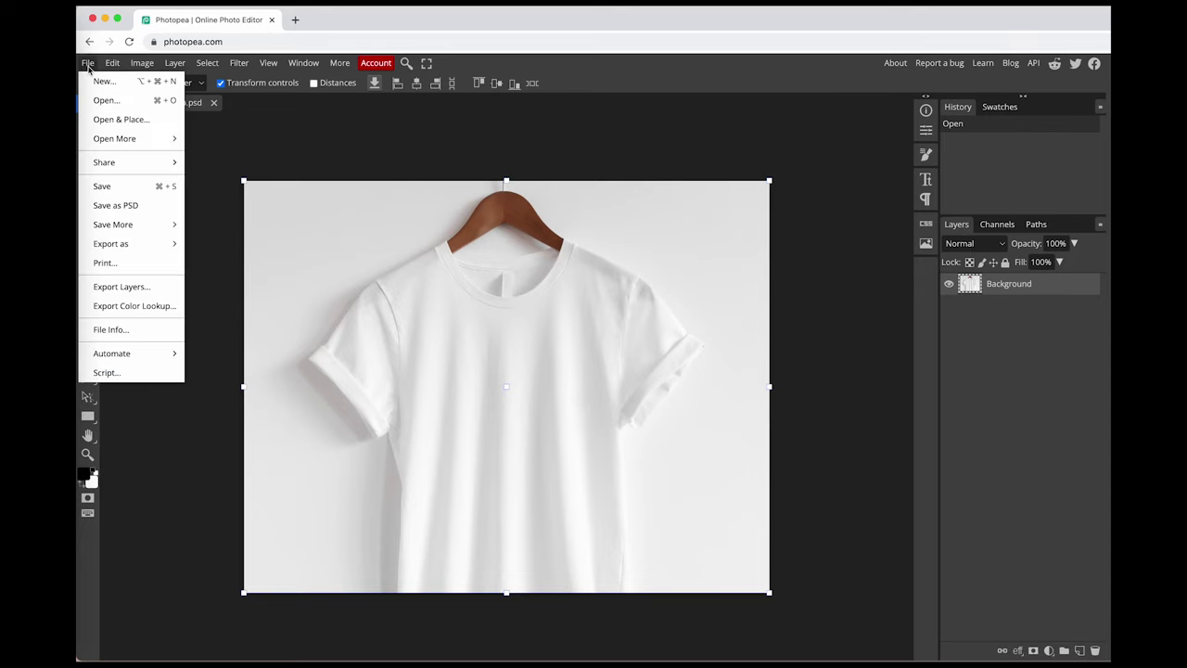
{"action": "left_click", "coordinate": [113, 120]}
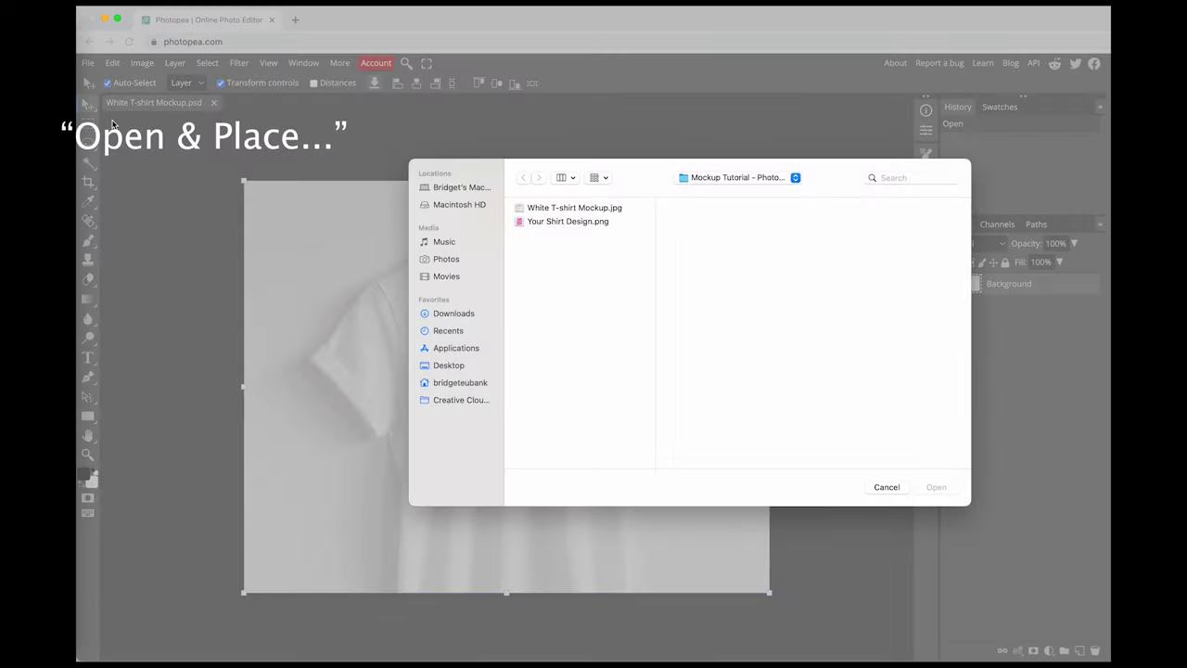
{"action": "left_click", "coordinate": [565, 221]}
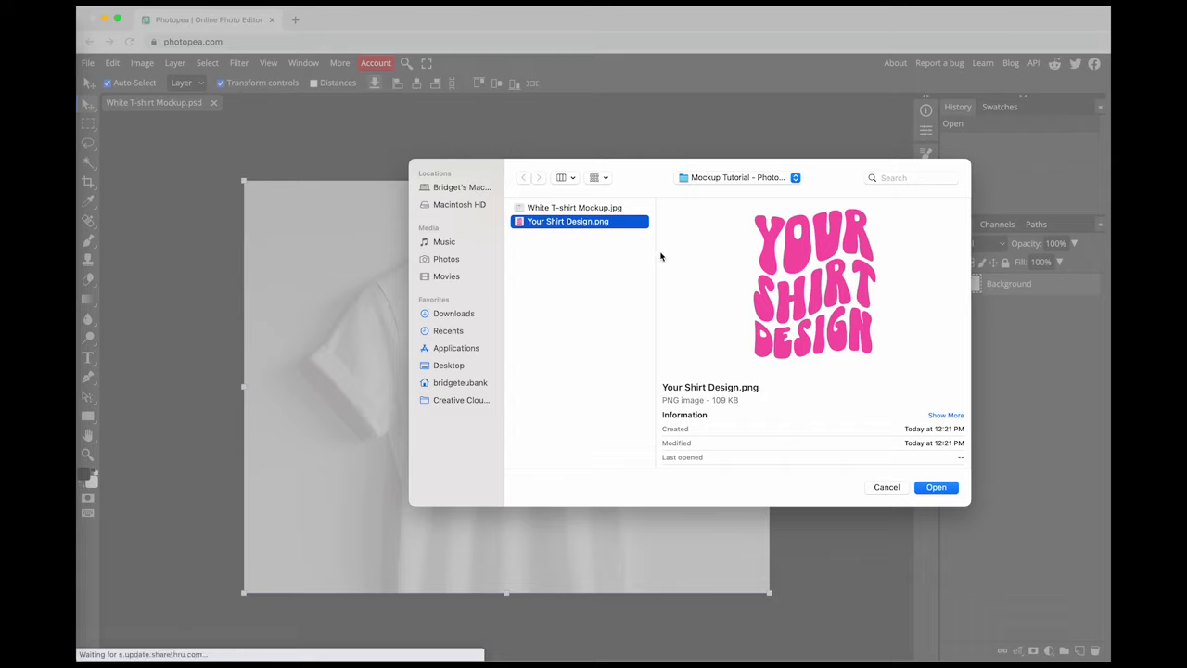
{"action": "left_click", "coordinate": [936, 488]}
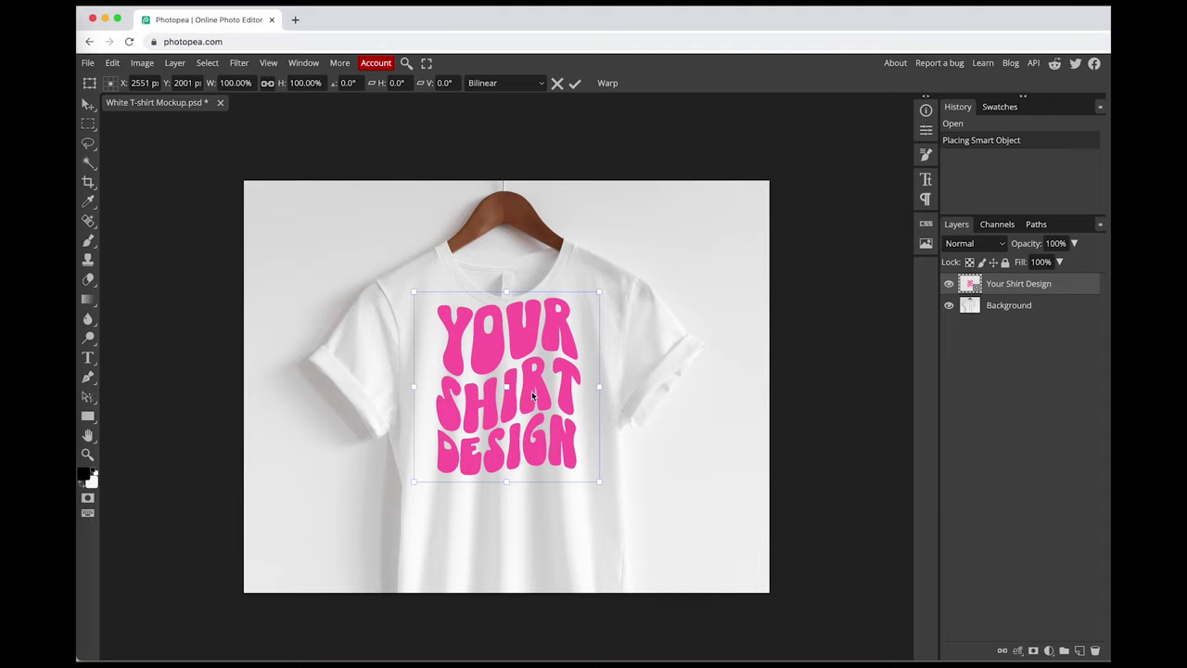
Scale the pink design to 111.72% and centre it on the shirt's chest.
{"action": "left_click_drag", "start_coordinate": [532, 396], "coordinate": [528, 437]}
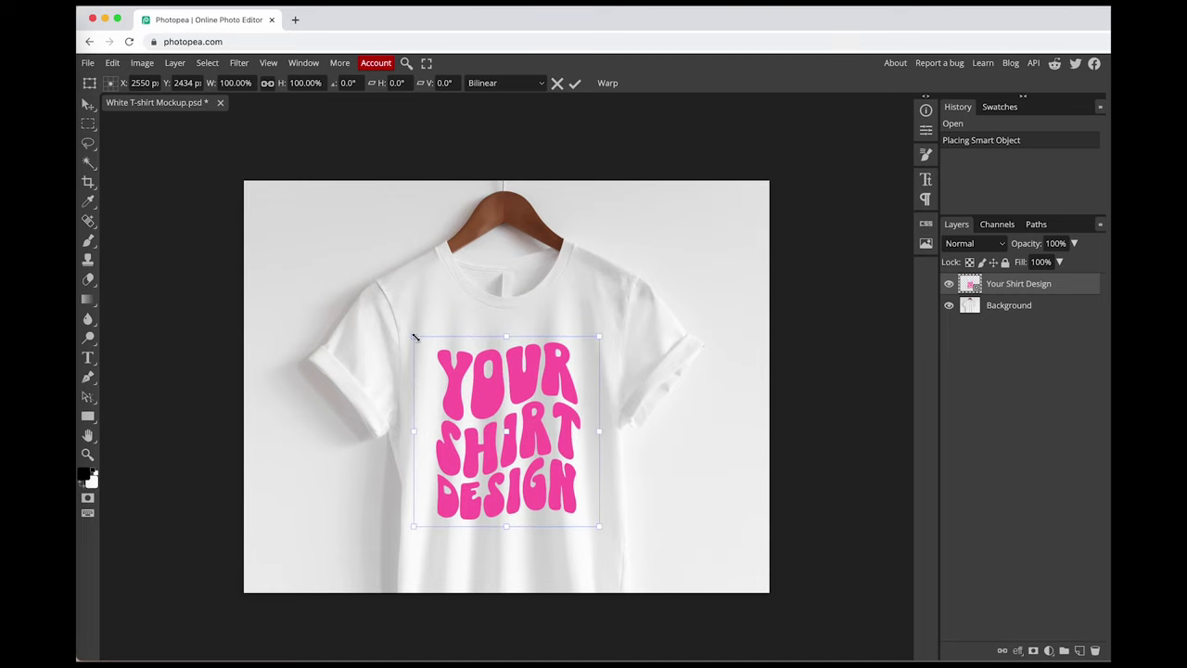
{"action": "left_click_drag", "start_coordinate": [415, 337], "coordinate": [402, 326]}
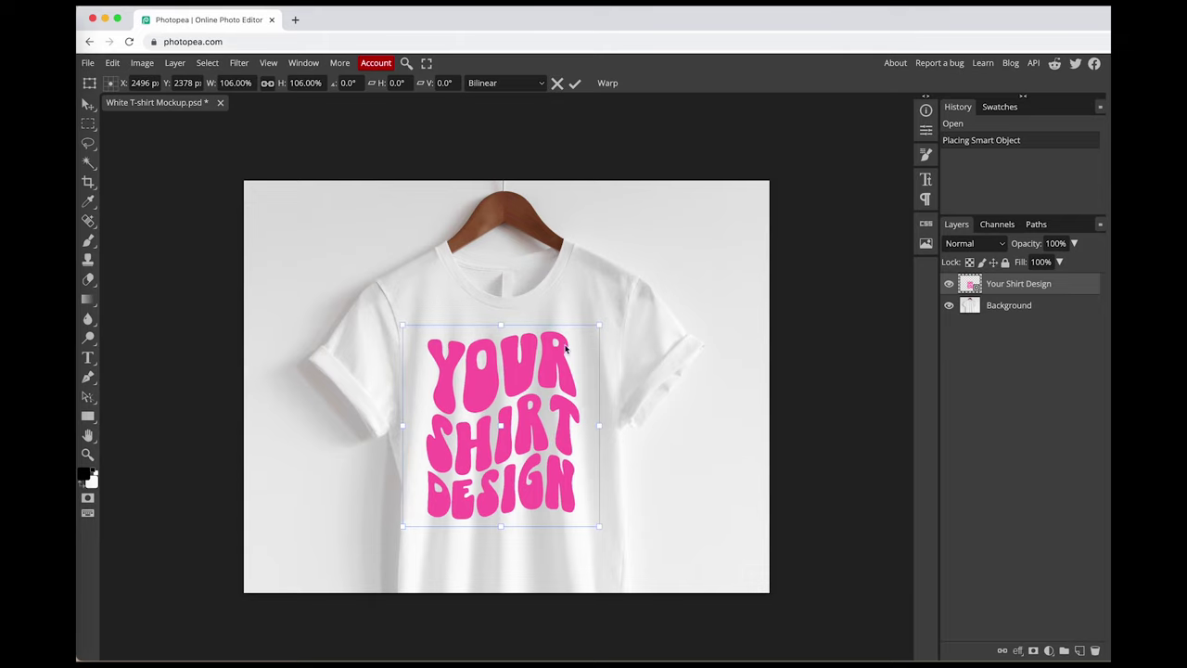
{"action": "left_click_drag", "start_coordinate": [599, 325], "coordinate": [609, 314]}
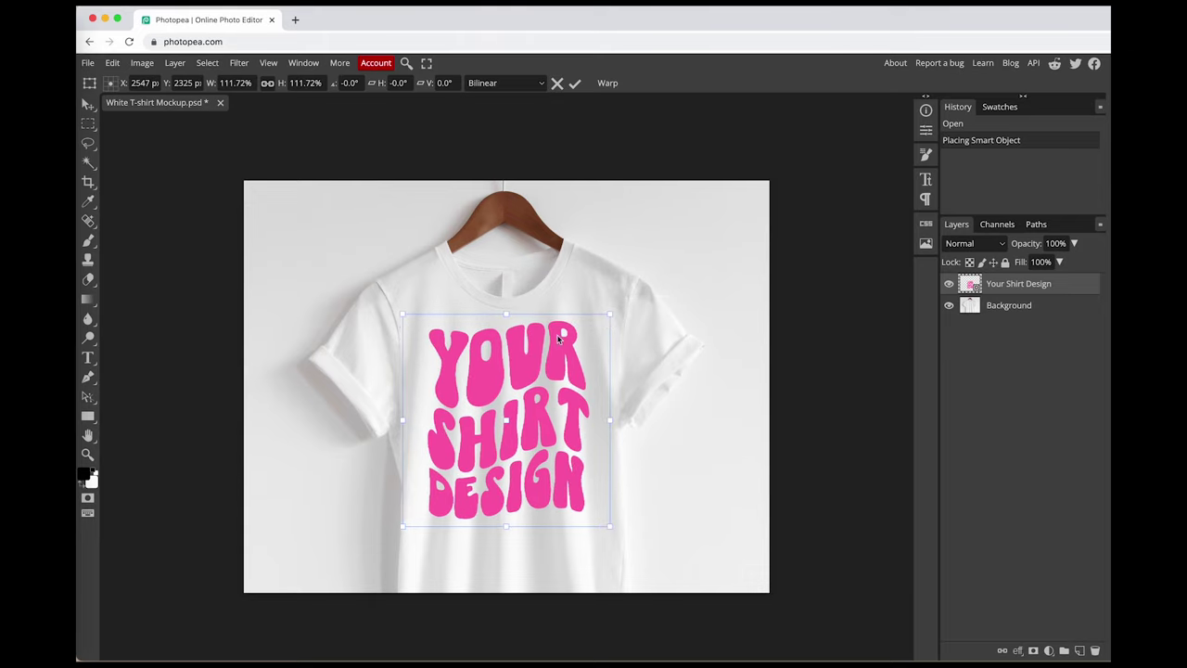
{"action": "left_click_drag", "start_coordinate": [518, 370], "coordinate": [520, 390]}
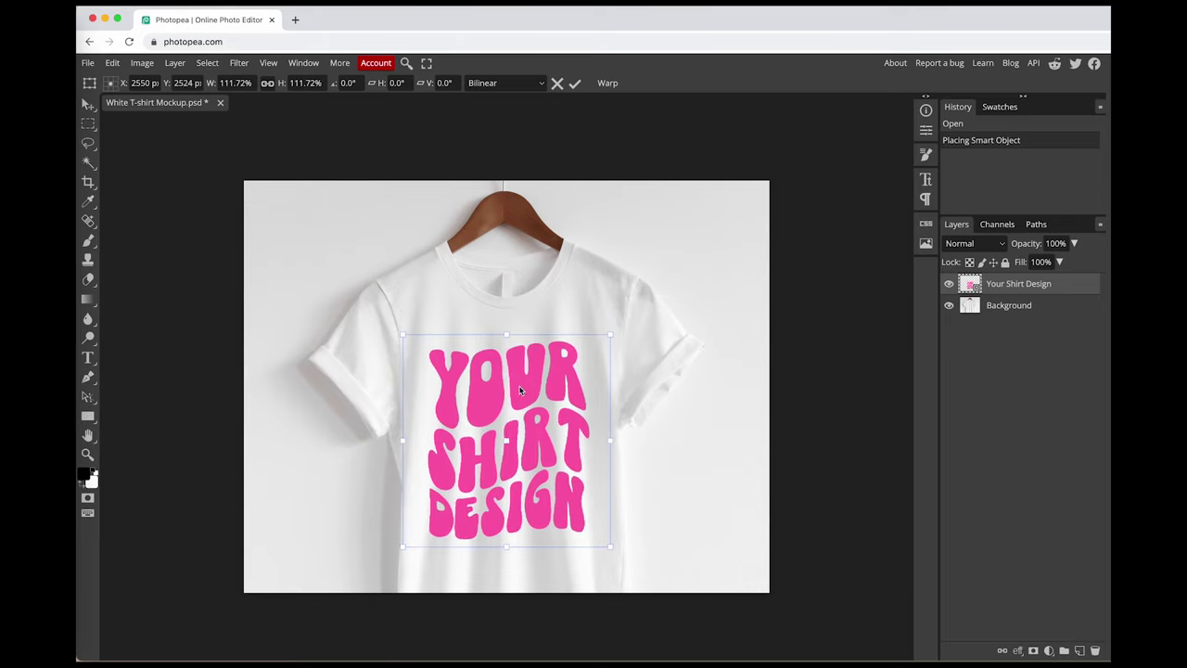
{"action": "key", "text": "Return"}
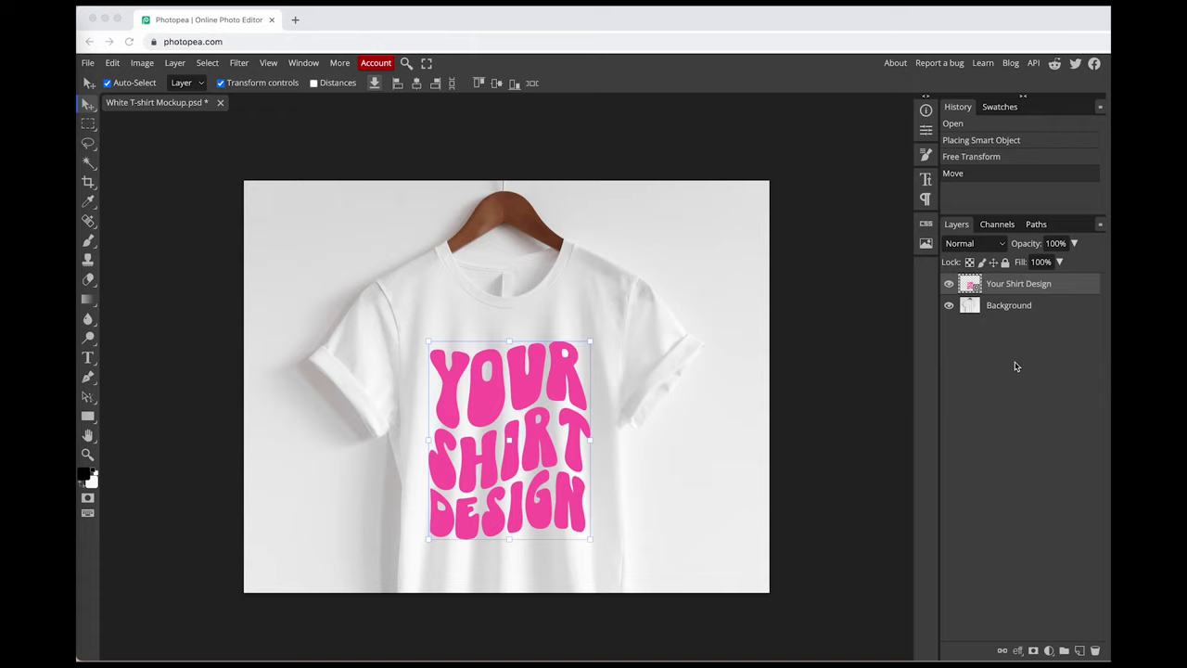
Duplicate the Background layer to create Background copy.
{"action": "left_click", "coordinate": [1014, 310]}
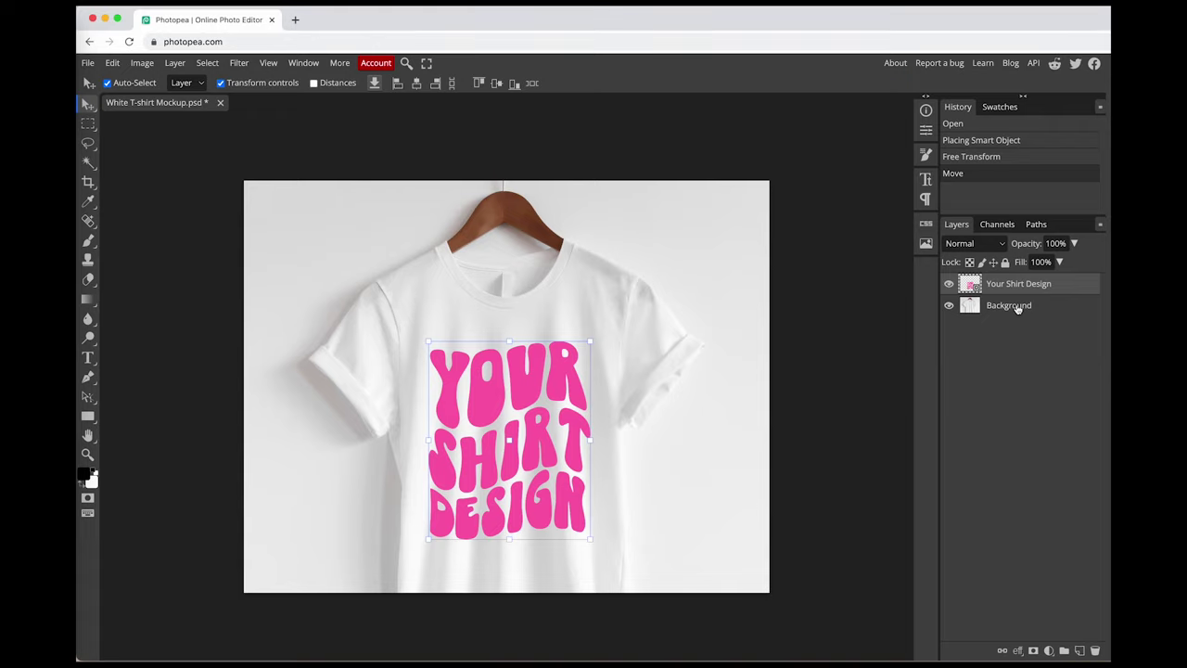
{"action": "left_click", "coordinate": [1018, 308]}
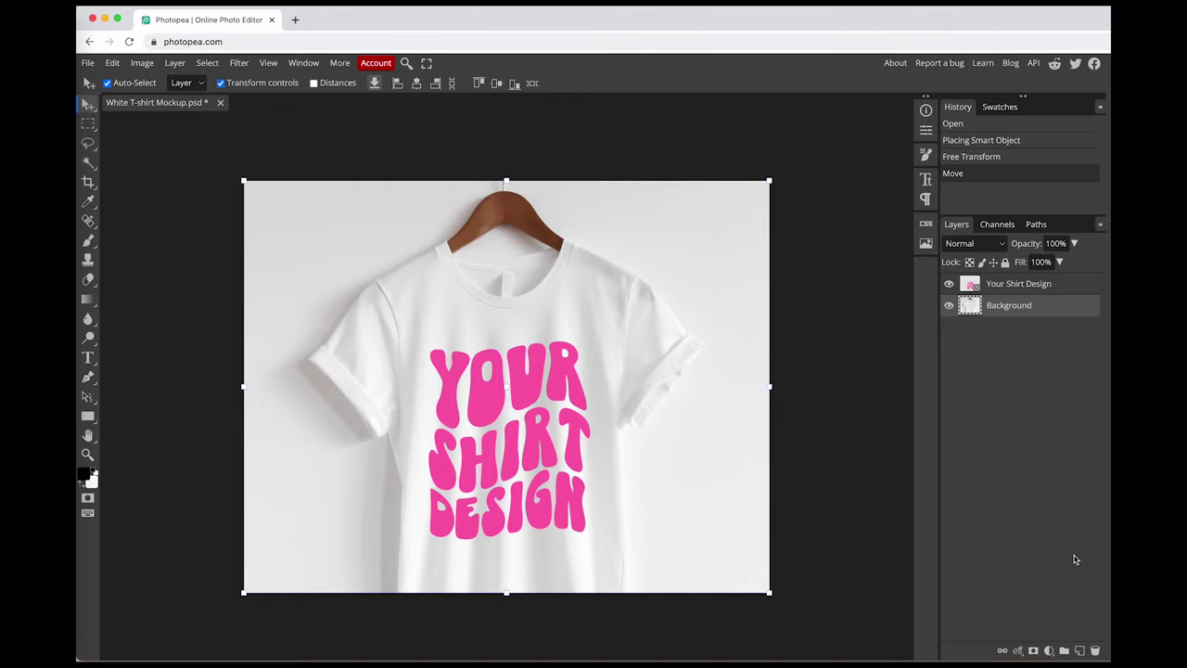
{"action": "right_click", "coordinate": [1022, 311]}
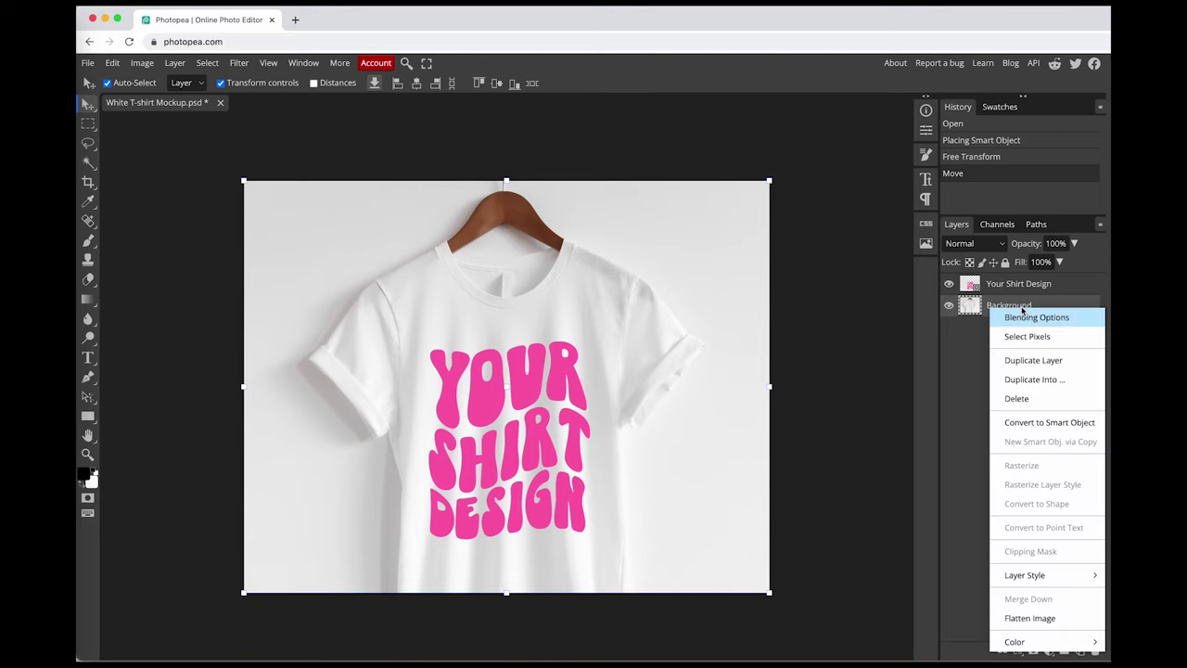
{"action": "left_click", "coordinate": [1023, 361]}
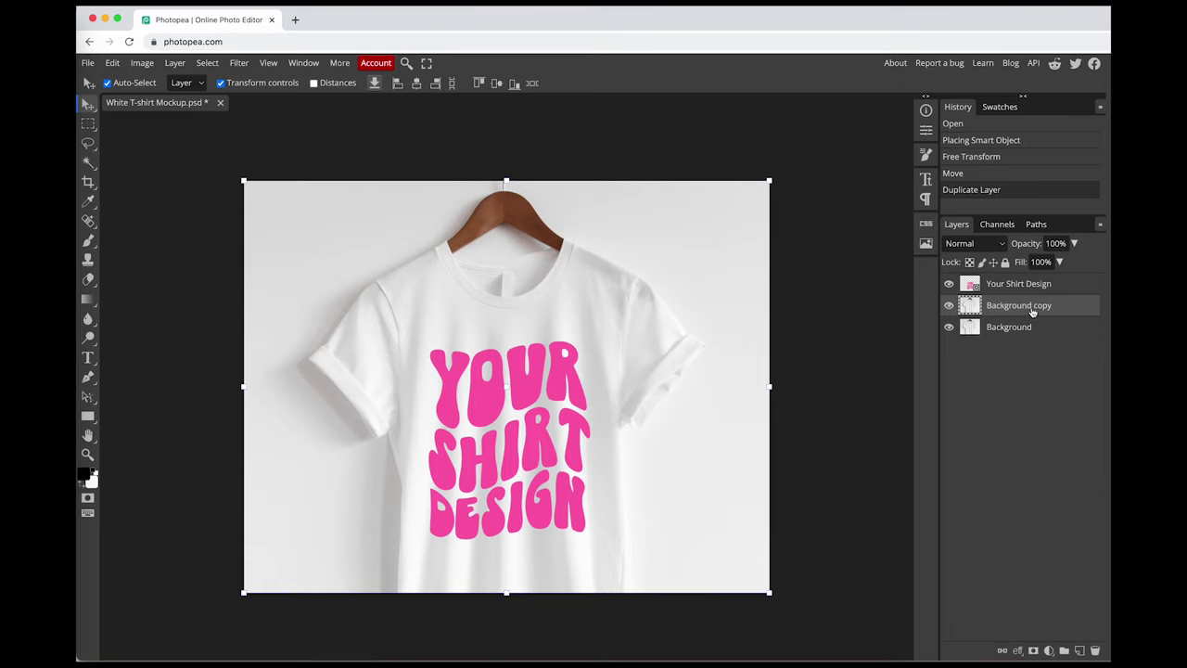
Move Background copy above Your Shirt Design and set its blend mode to Hard Light.
{"action": "left_click_drag", "start_coordinate": [1027, 307], "coordinate": [1026, 279]}
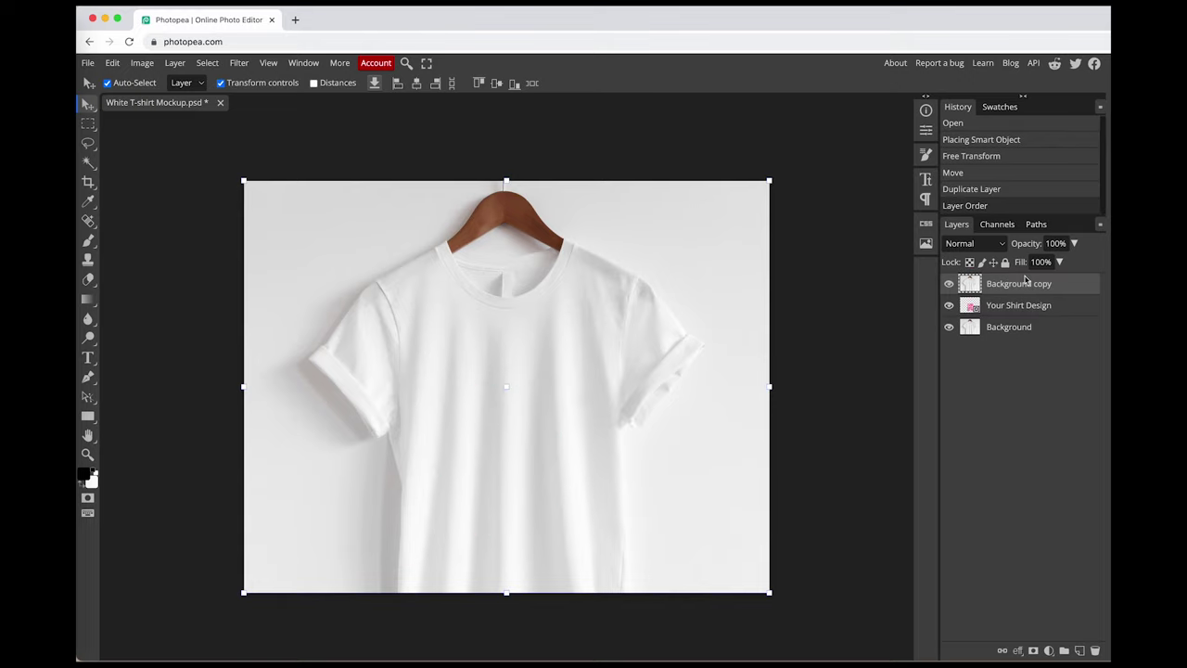
{"action": "left_click", "coordinate": [987, 251]}
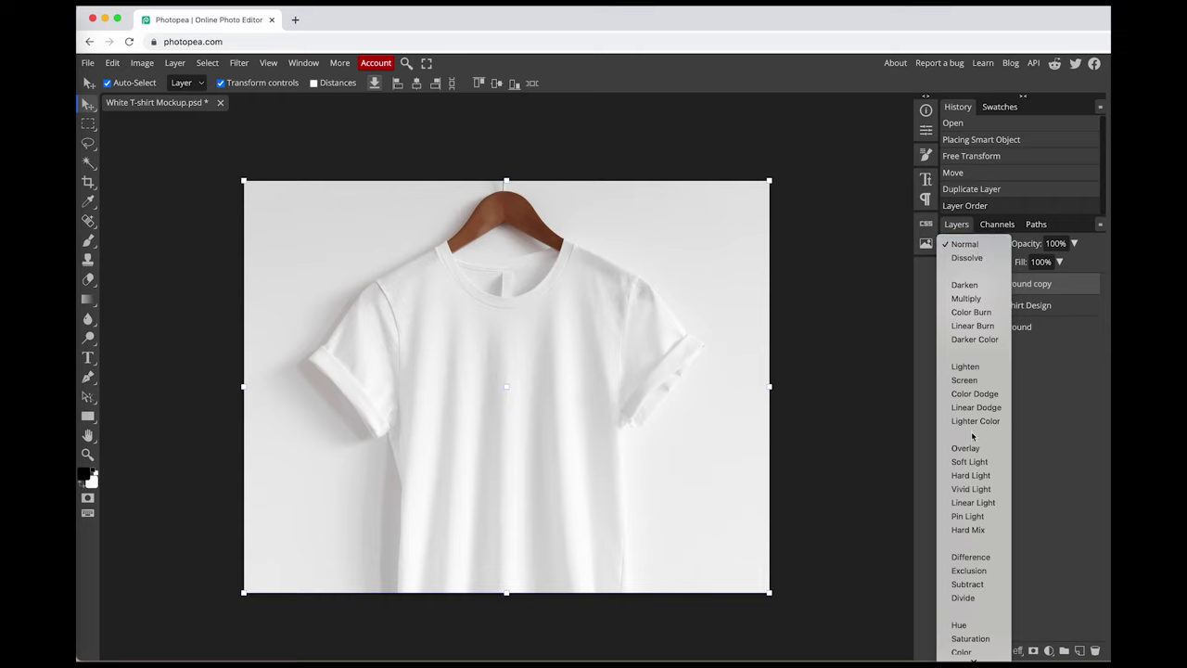
{"action": "left_click", "coordinate": [970, 475]}
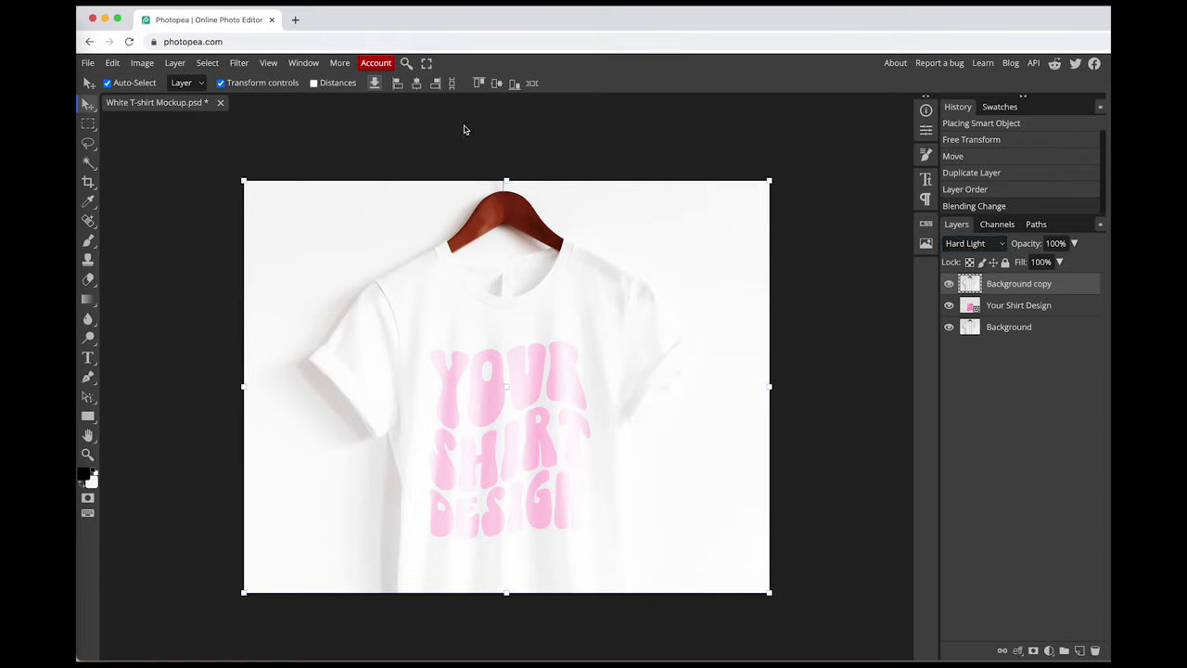
{"action": "left_click", "coordinate": [142, 63]}
Desaturate Background copy with Hue/Saturation at -100 saturation.
{"action": "mouse_move", "coordinate": [148, 108]}
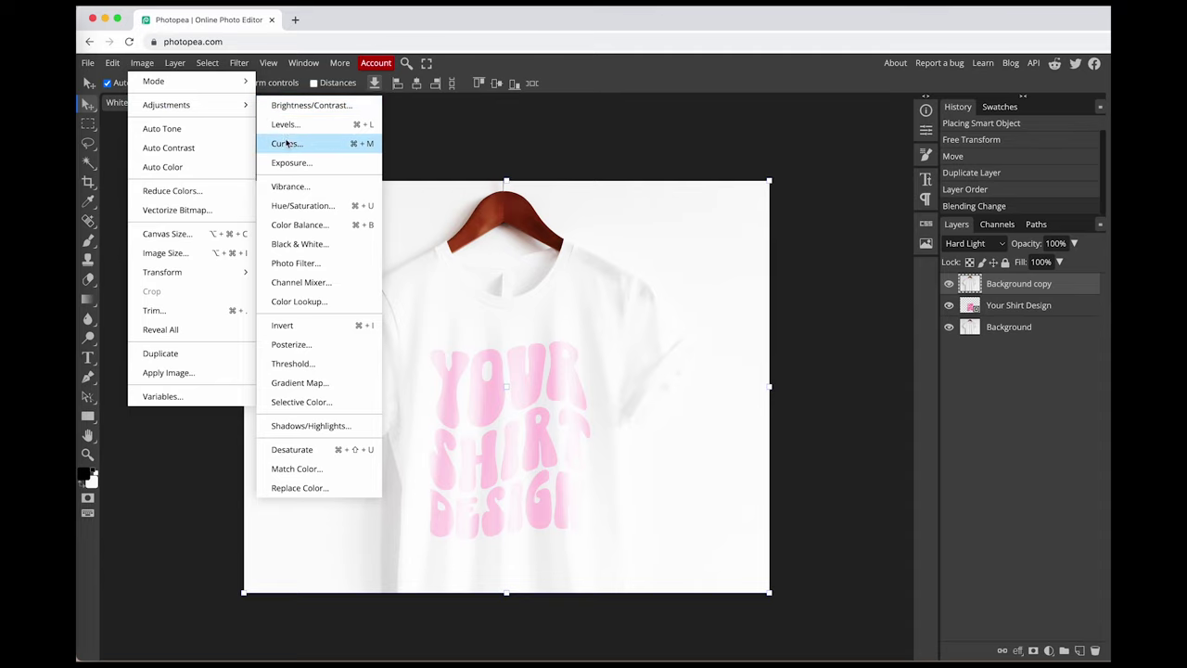
{"action": "left_click", "coordinate": [293, 205]}
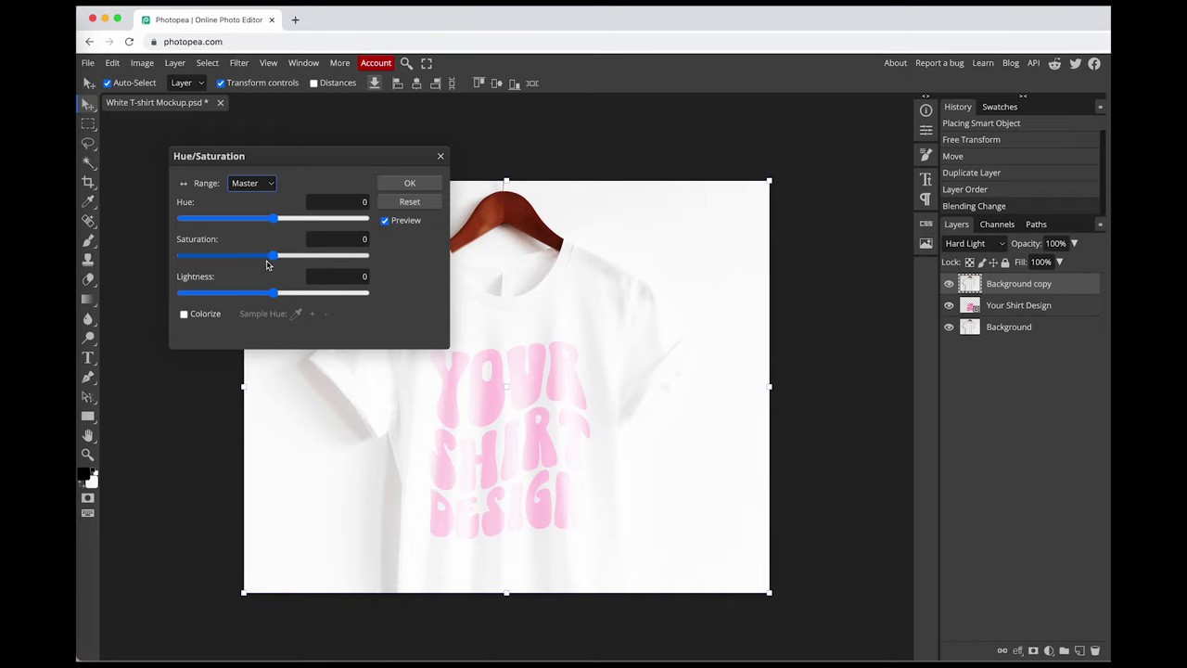
{"action": "left_click_drag", "start_coordinate": [271, 261], "coordinate": [168, 264]}
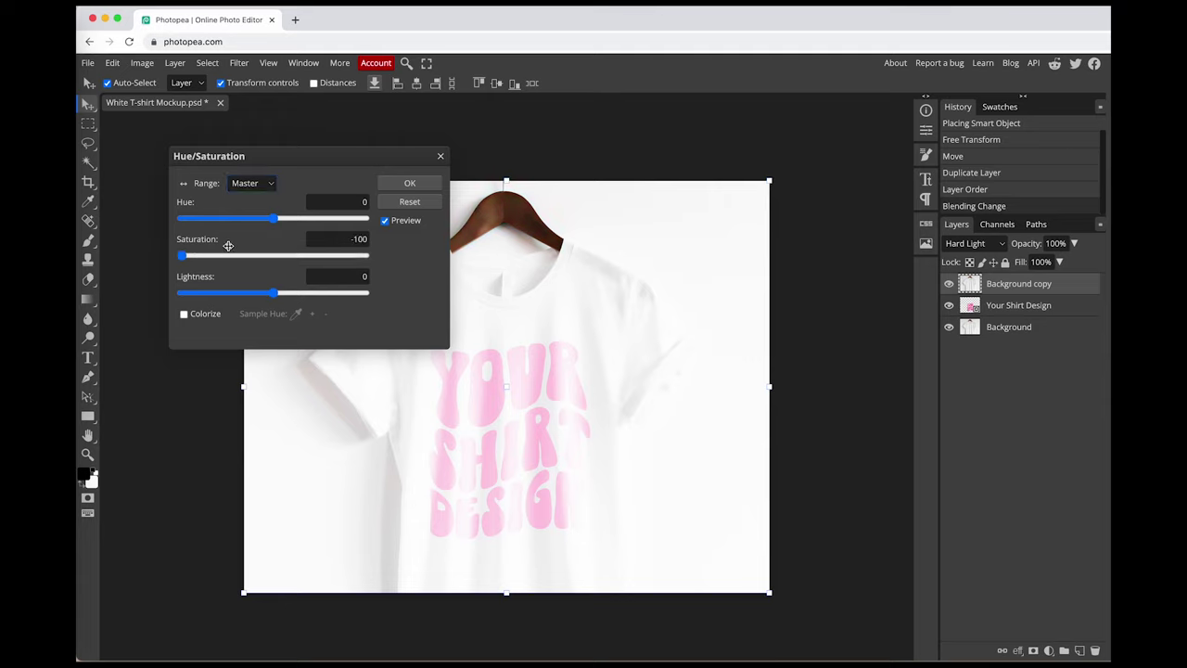
{"action": "left_click", "coordinate": [408, 185]}
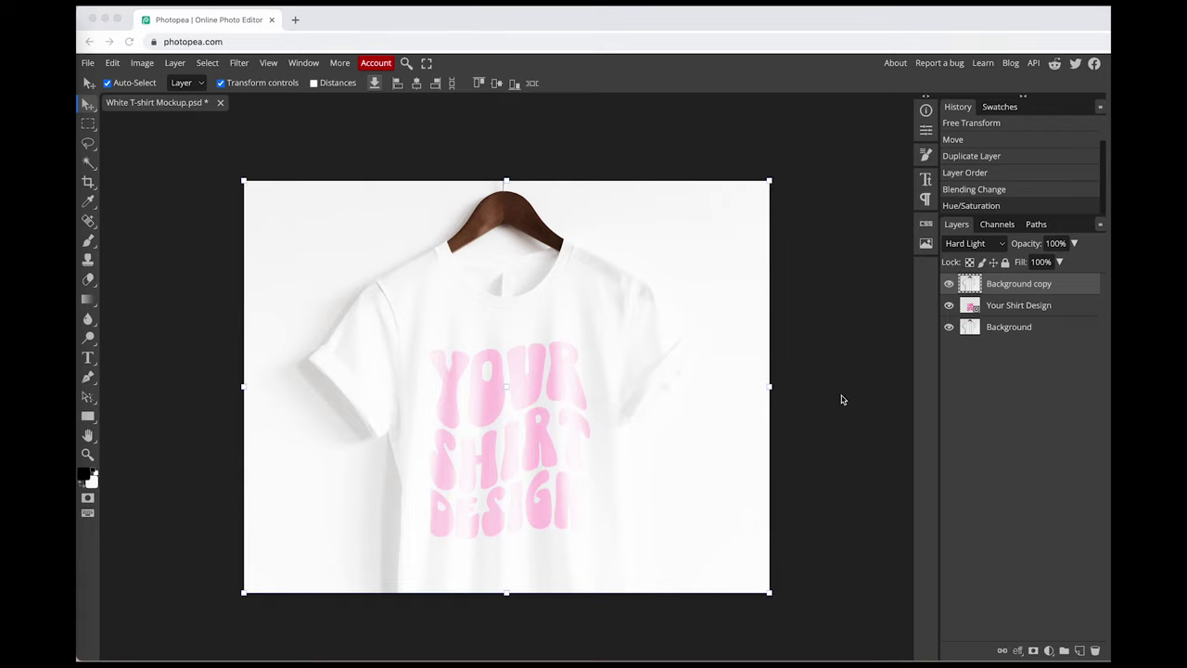
Make Background copy a clipping mask on the Your Shirt Design layer.
{"action": "right_click", "coordinate": [1029, 288]}
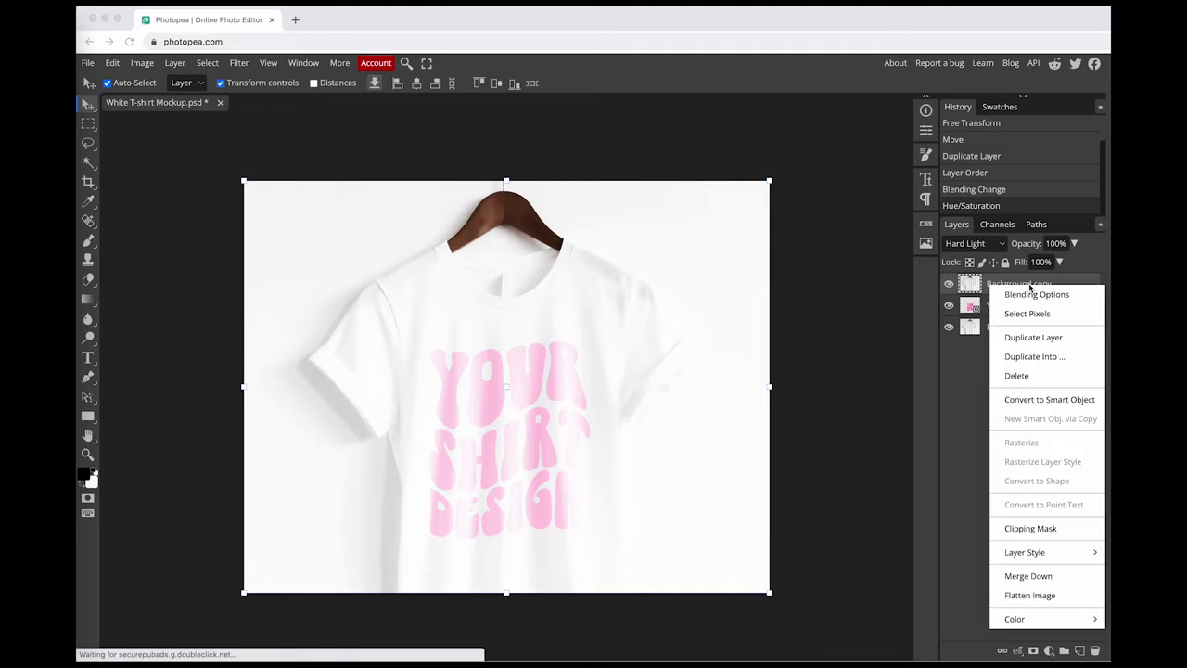
{"action": "left_click", "coordinate": [1025, 528]}
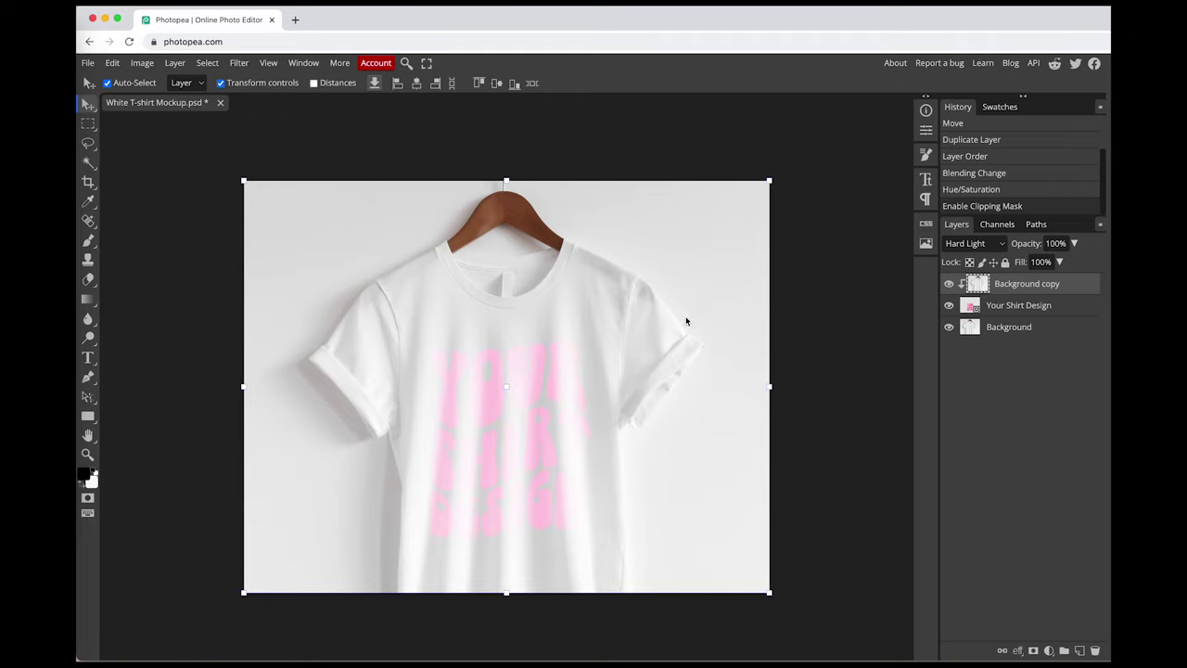
Bring up Curves for Background copy and shift the dialog left to keep the shirt visible.
{"action": "left_click", "coordinate": [142, 63]}
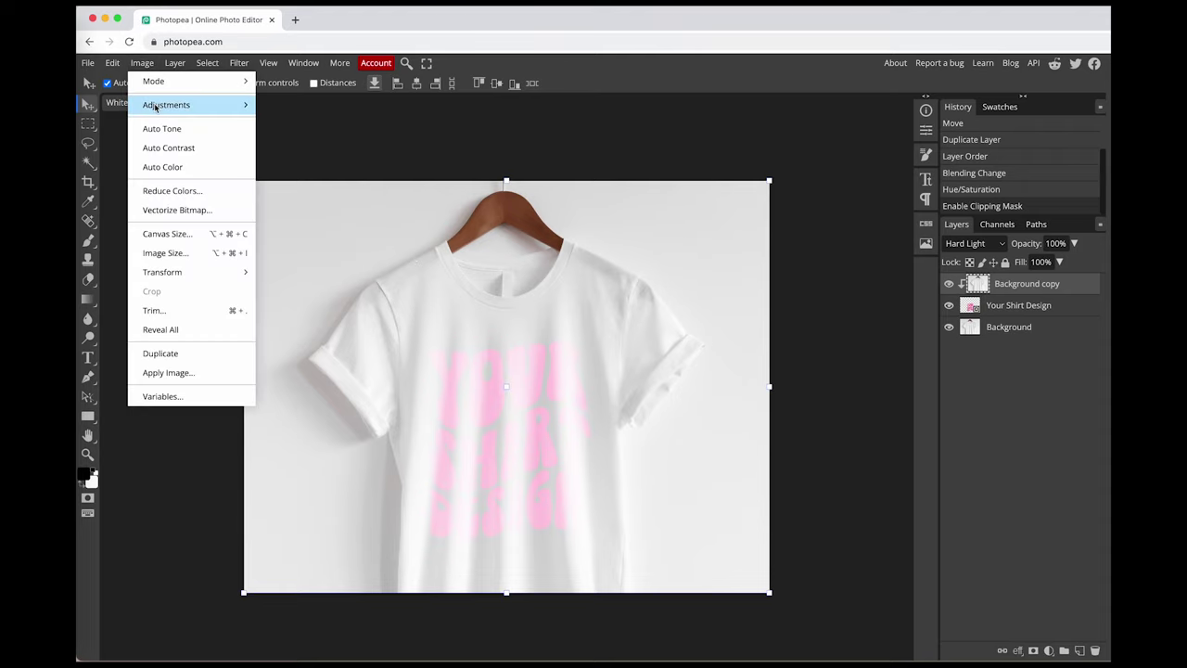
{"action": "mouse_move", "coordinate": [155, 107]}
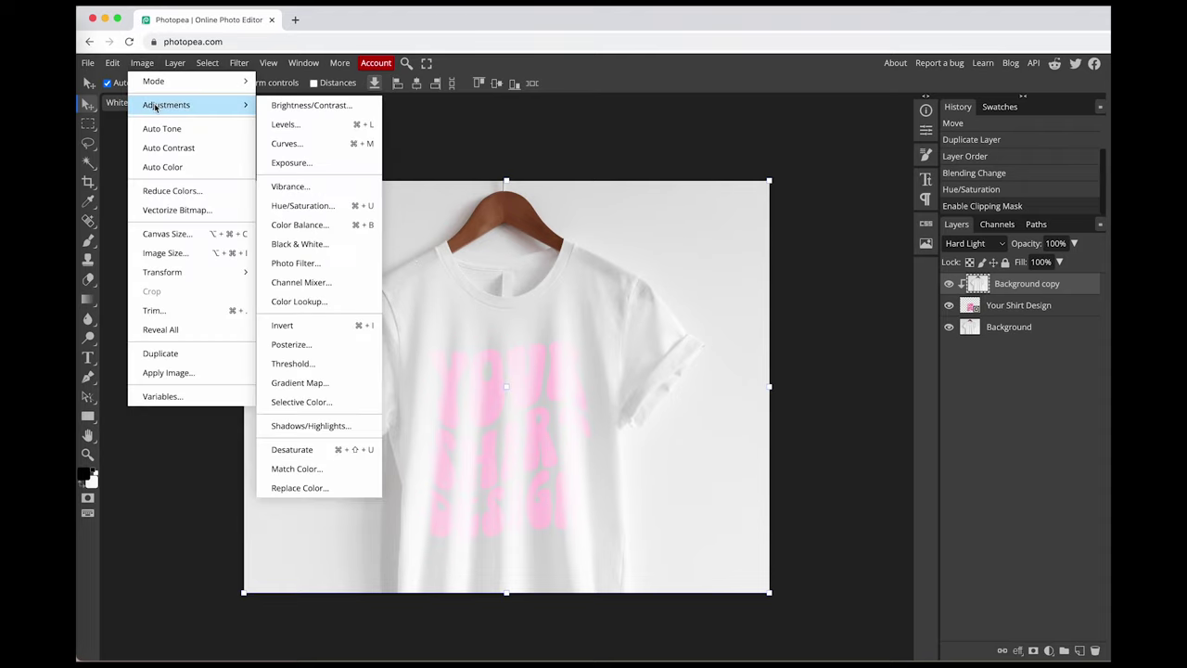
{"action": "left_click", "coordinate": [292, 143]}
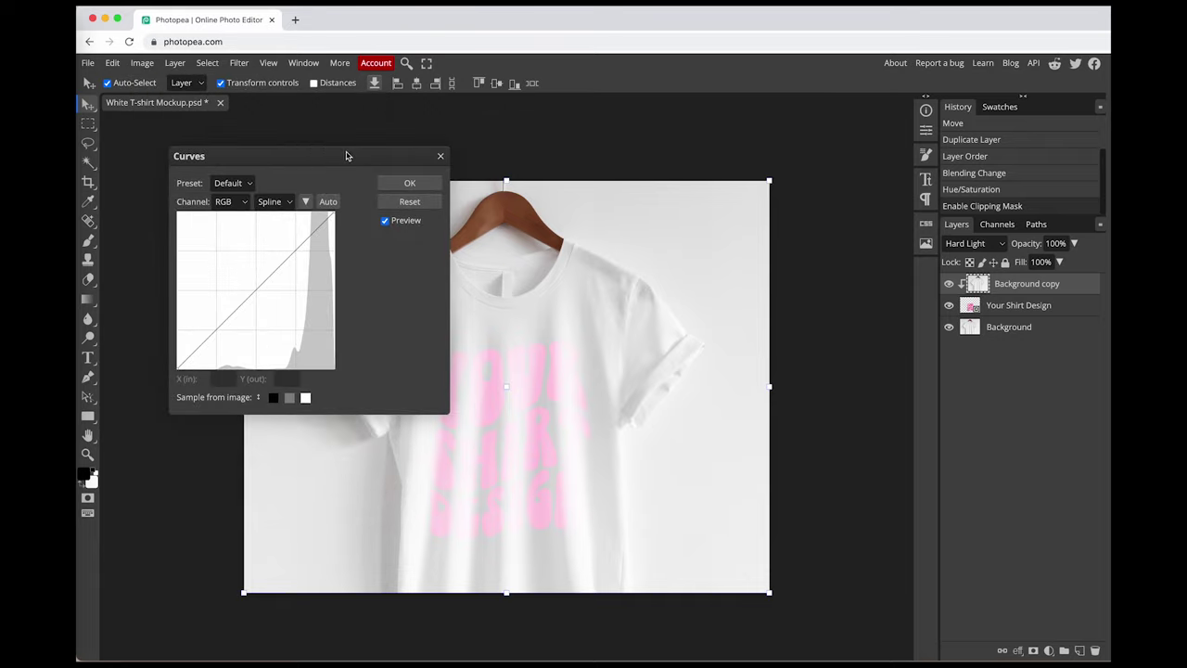
{"action": "left_click_drag", "start_coordinate": [346, 155], "coordinate": [285, 159]}
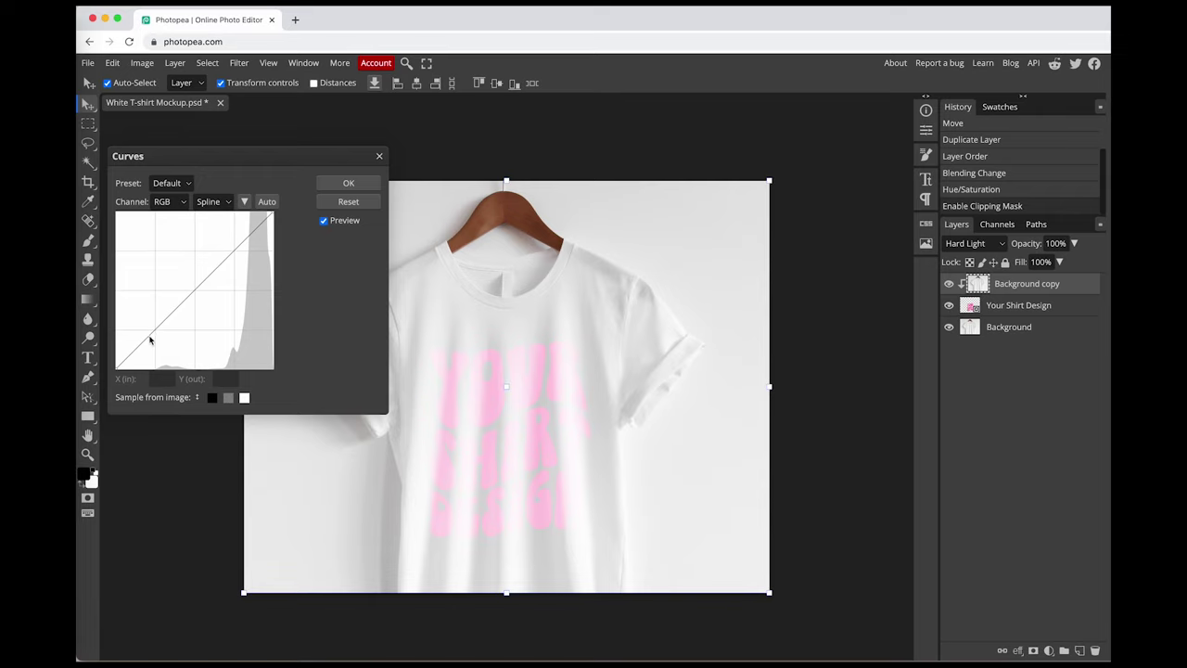
Pull down the shadows and highlights of the curve (about 147 in, 37 out) to deepen the pink print.
{"action": "left_click_drag", "start_coordinate": [136, 353], "coordinate": [190, 354]}
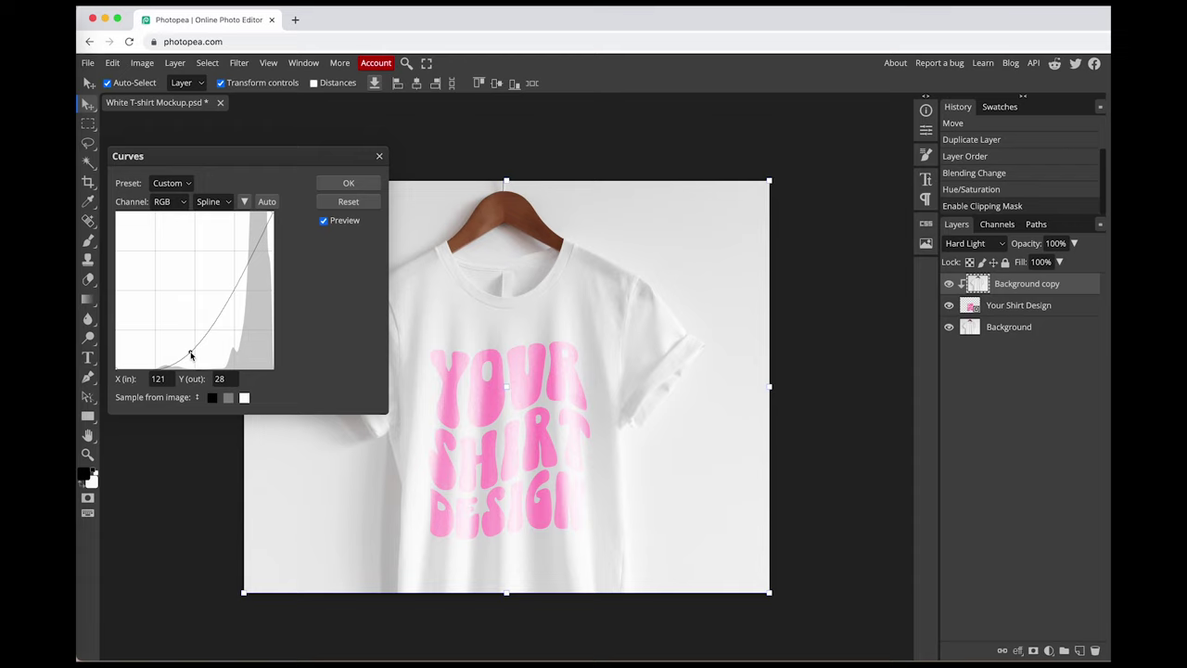
{"action": "left_click", "coordinate": [270, 215]}
{"action": "left_click_drag", "start_coordinate": [270, 215], "coordinate": [287, 252]}
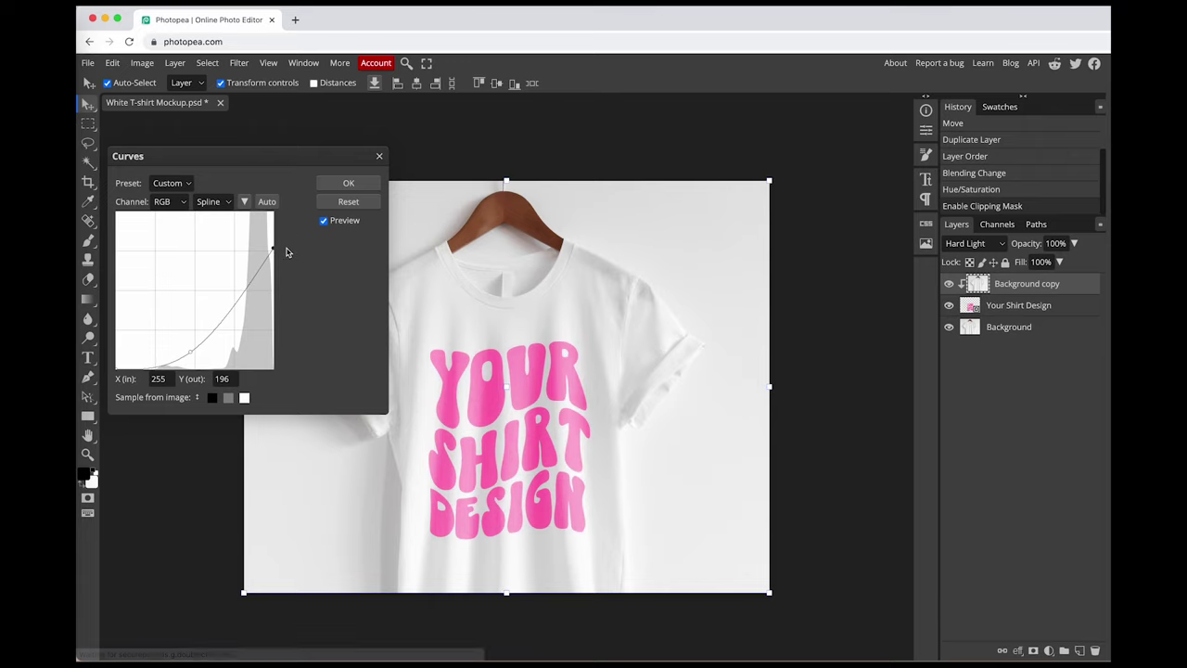
{"action": "left_click", "coordinate": [192, 350]}
{"action": "left_click_drag", "start_coordinate": [193, 350], "coordinate": [206, 348]}
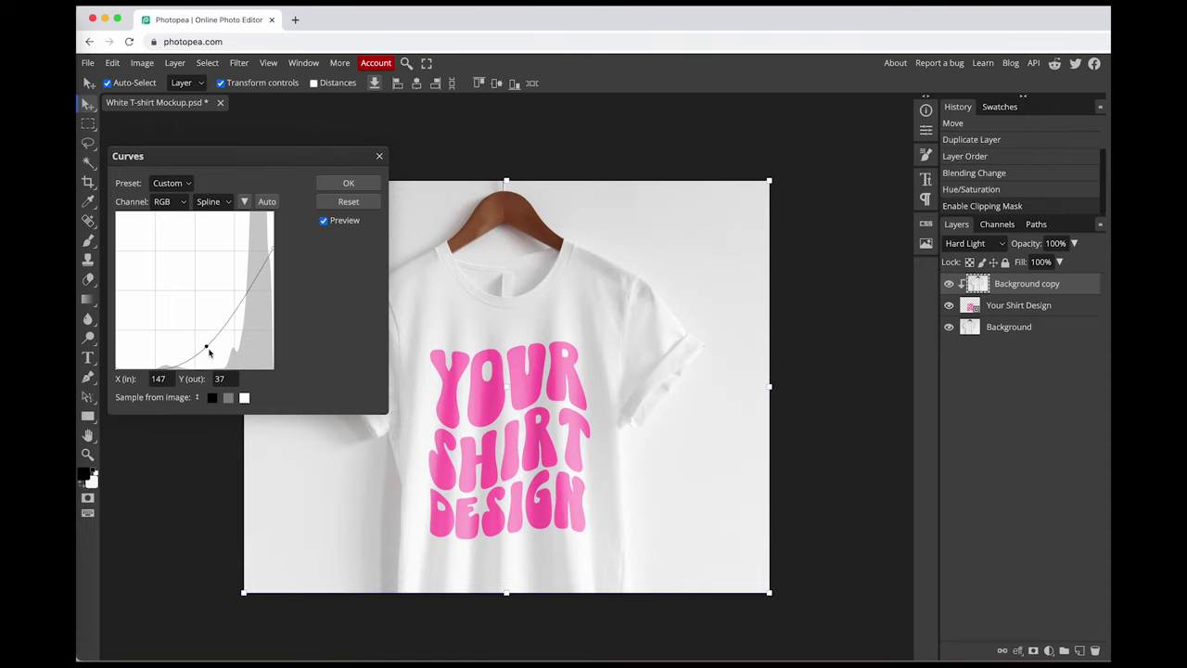
{"action": "key", "text": "Return"}
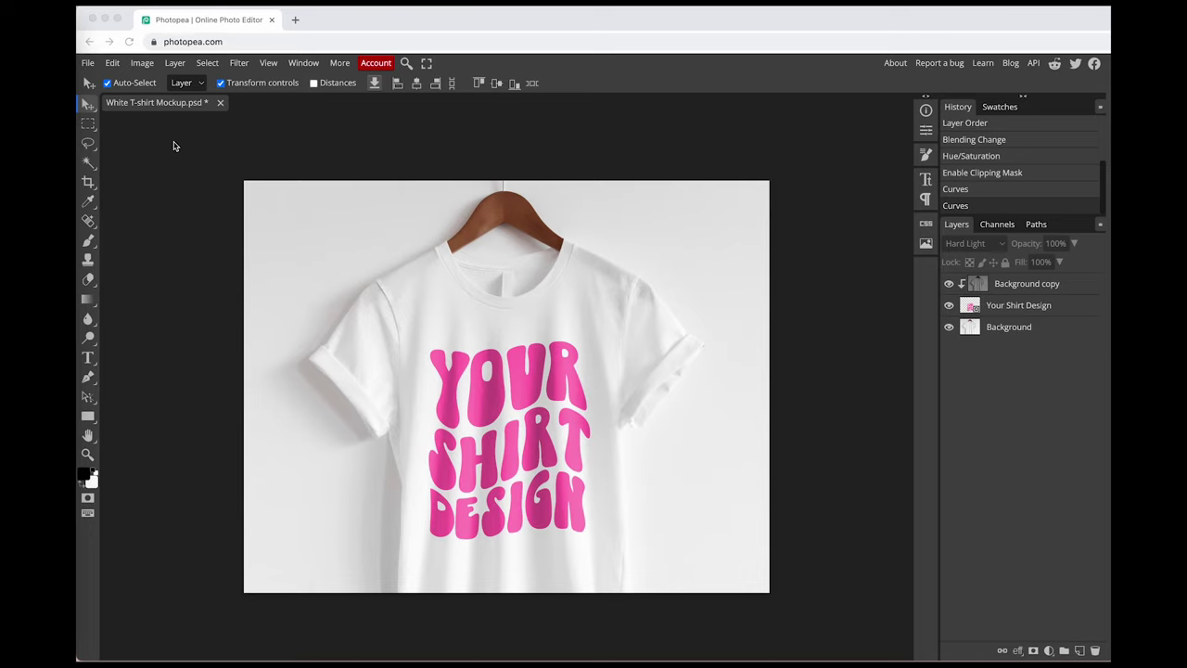
Choose JPG as the export format for the mockup.
{"action": "left_click", "coordinate": [89, 65]}
{"action": "left_click", "coordinate": [89, 65]}
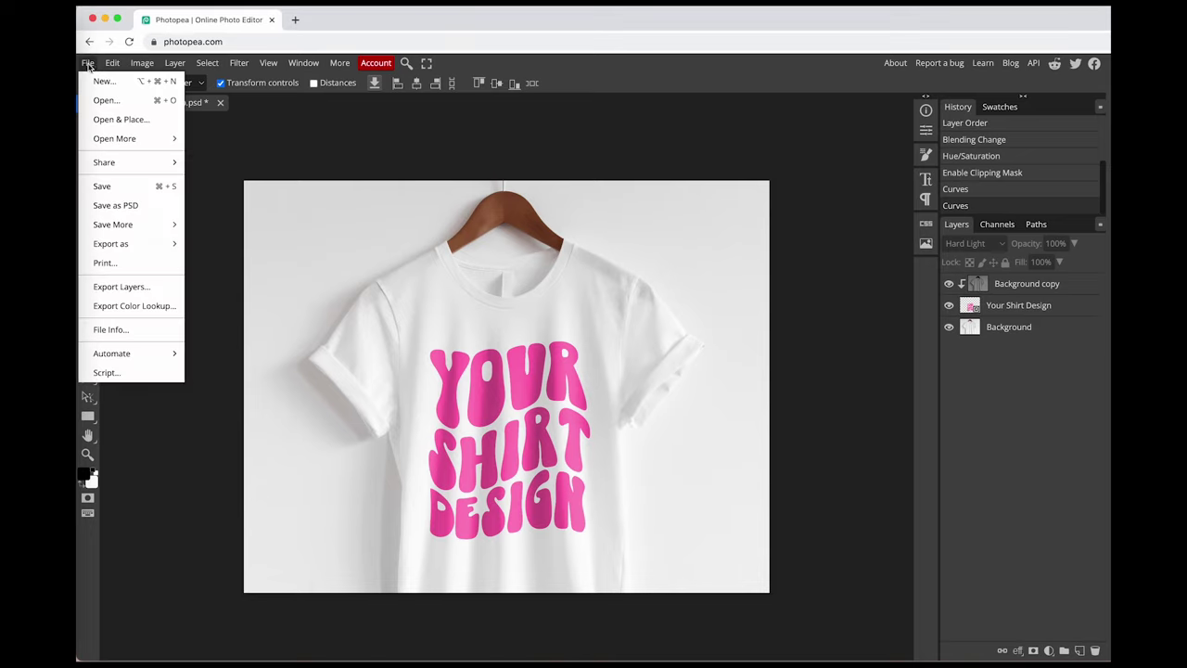
{"action": "mouse_move", "coordinate": [116, 250]}
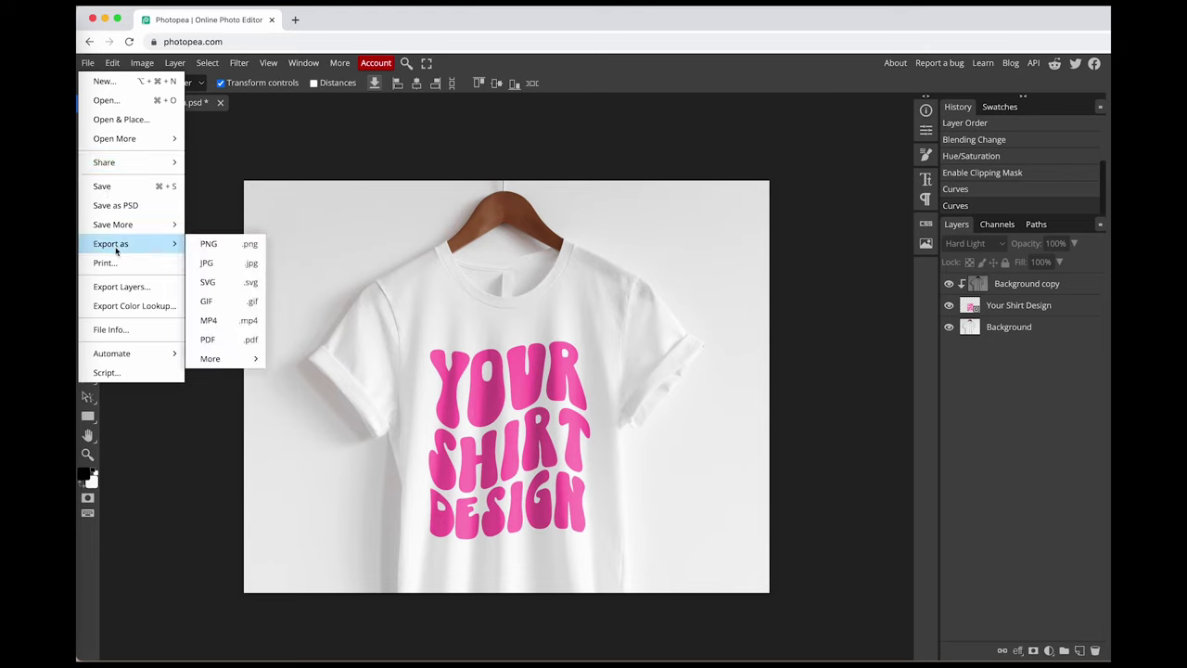
{"action": "left_click", "coordinate": [208, 264]}
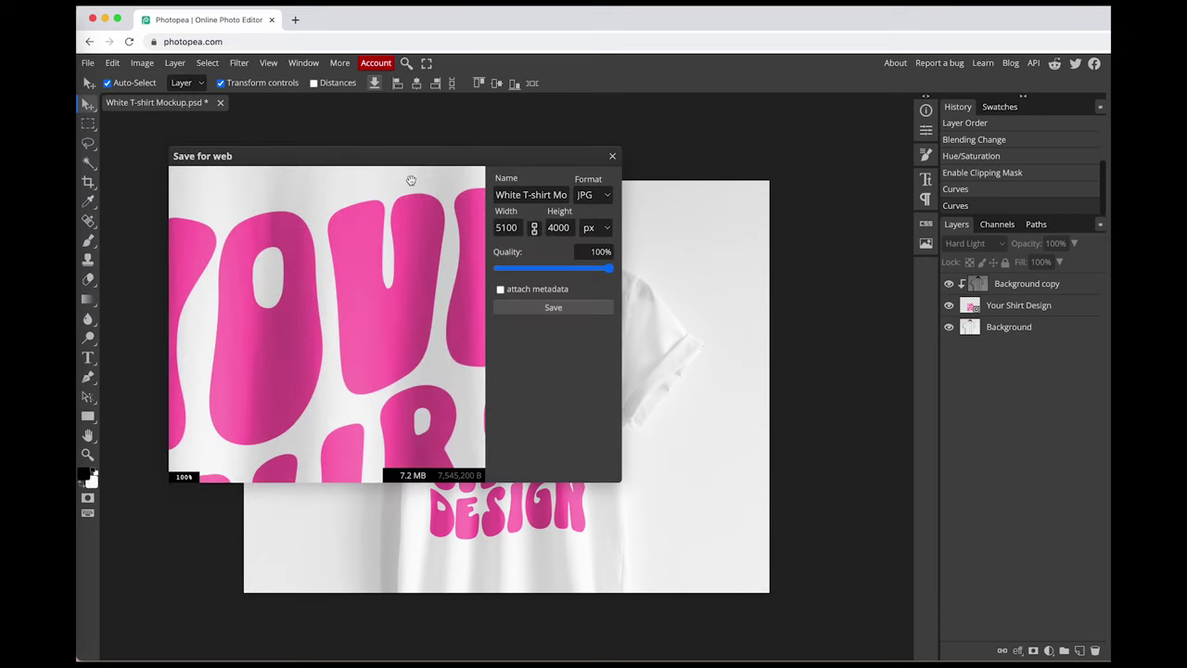
{"action": "left_click_drag", "start_coordinate": [426, 155], "coordinate": [422, 158]}
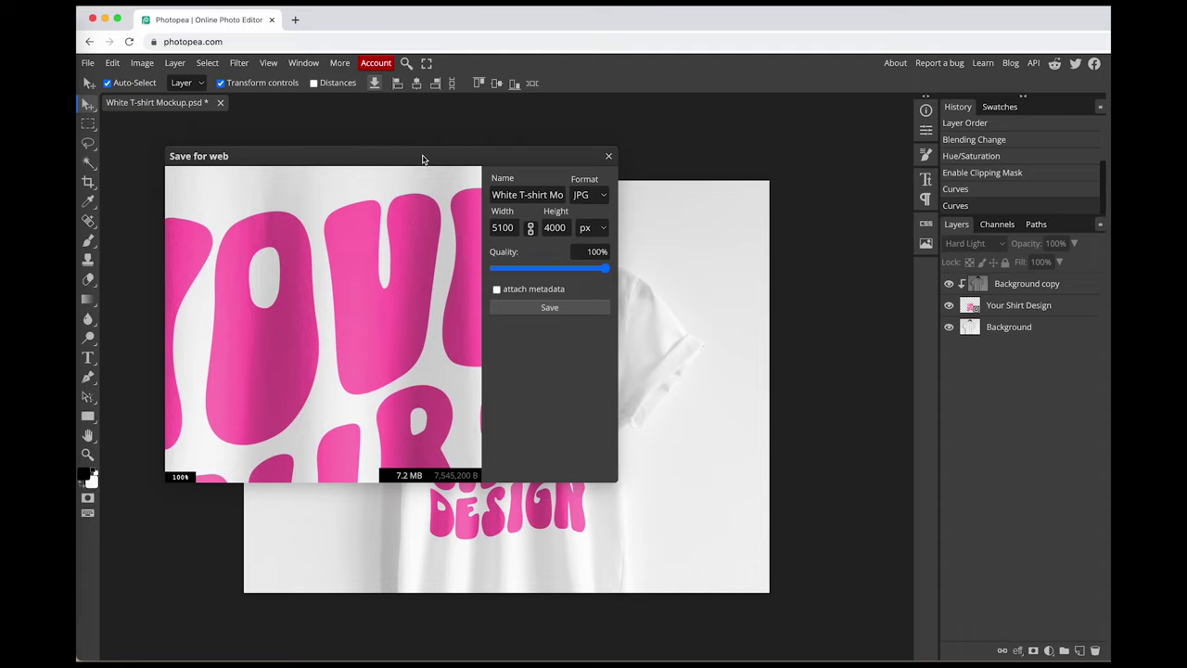
Set height to 2000 px with linked proportions (width 2550), save the JPG, and open it.
{"action": "double_click", "coordinate": [550, 230]}
{"action": "type", "text": "2000"}
{"action": "left_click", "coordinate": [531, 230]}
{"action": "key", "text": "Return"}
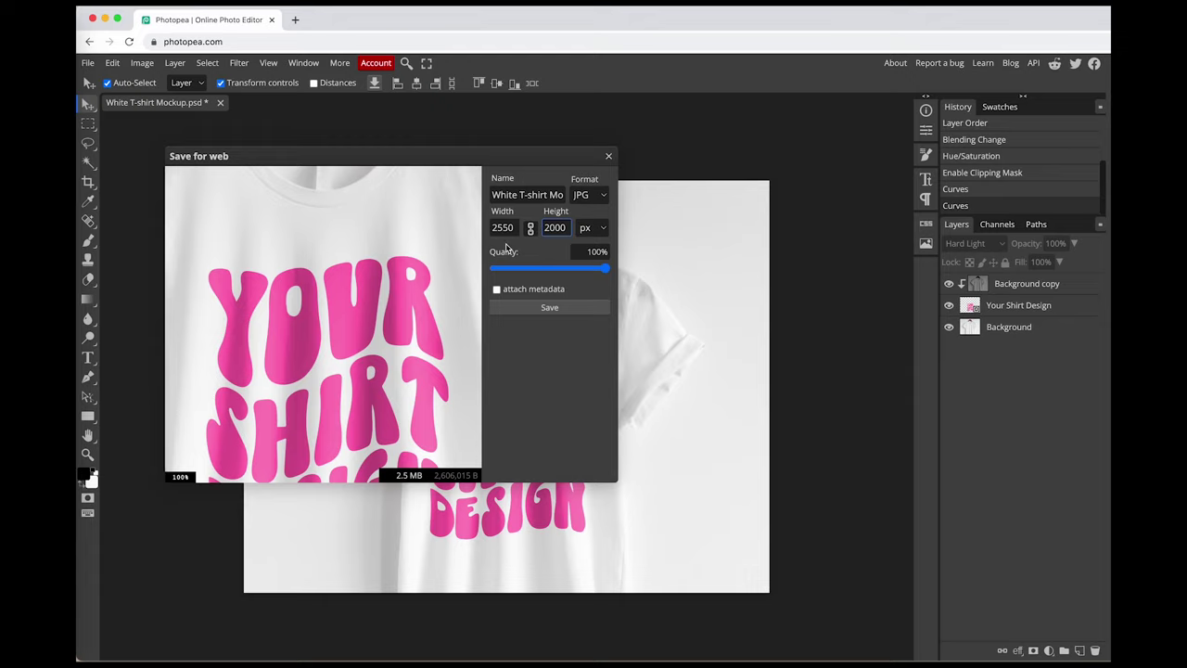
{"action": "left_click", "coordinate": [505, 244]}
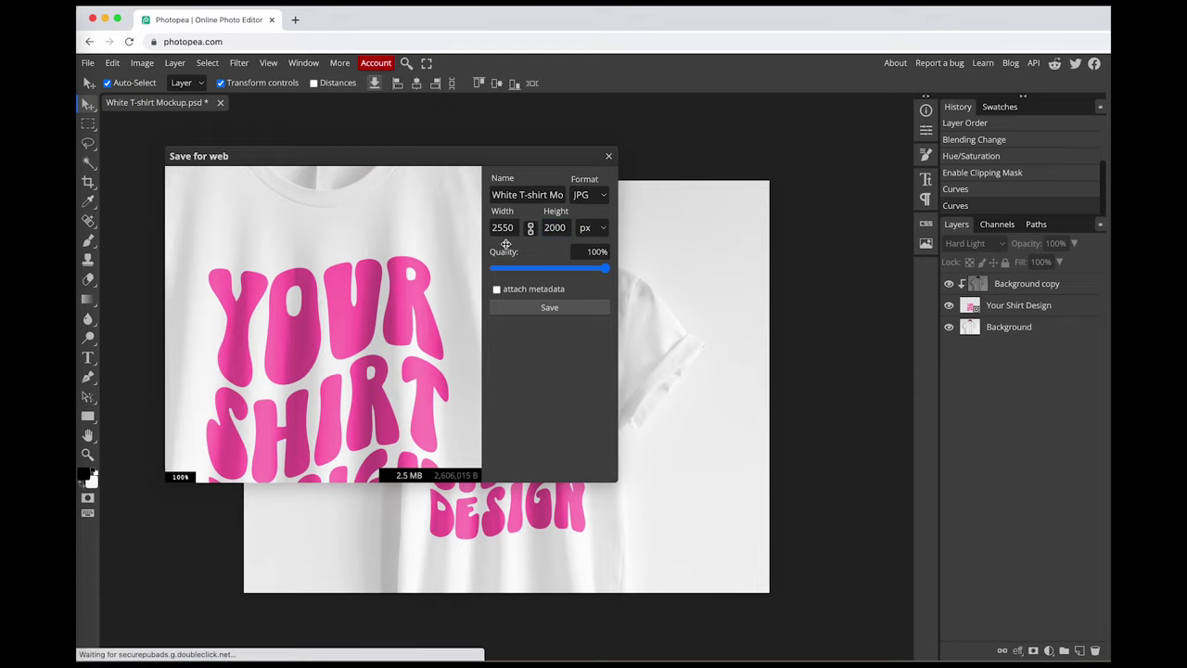
{"action": "left_click", "coordinate": [550, 307]}
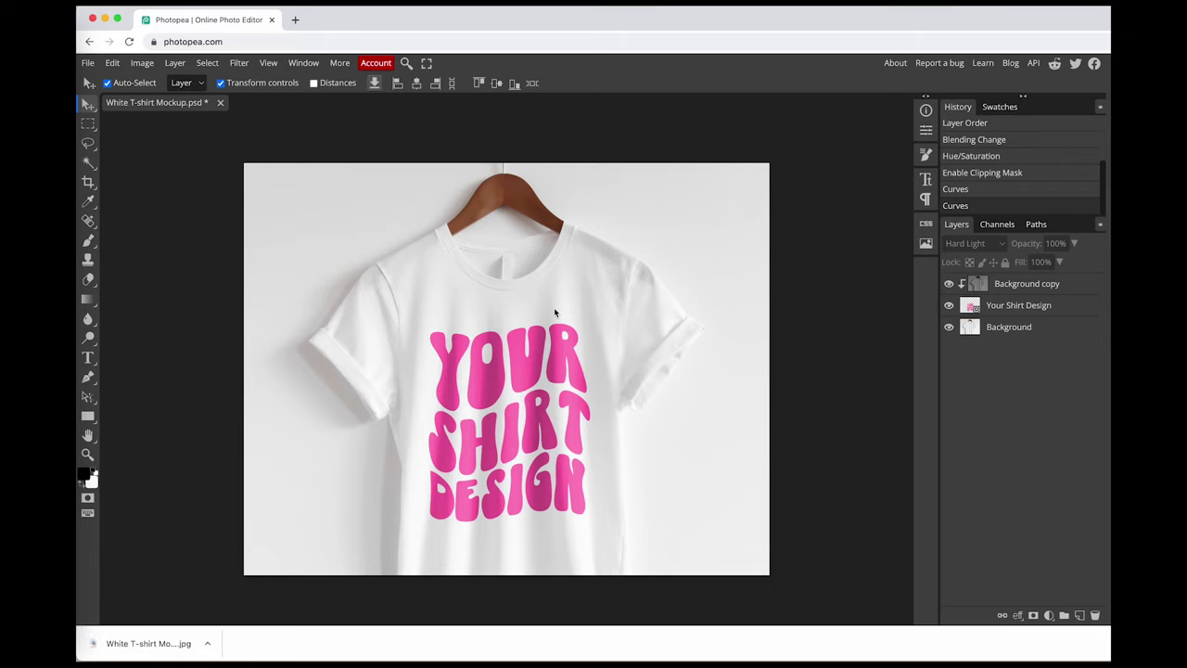
{"action": "left_click", "coordinate": [149, 643]}
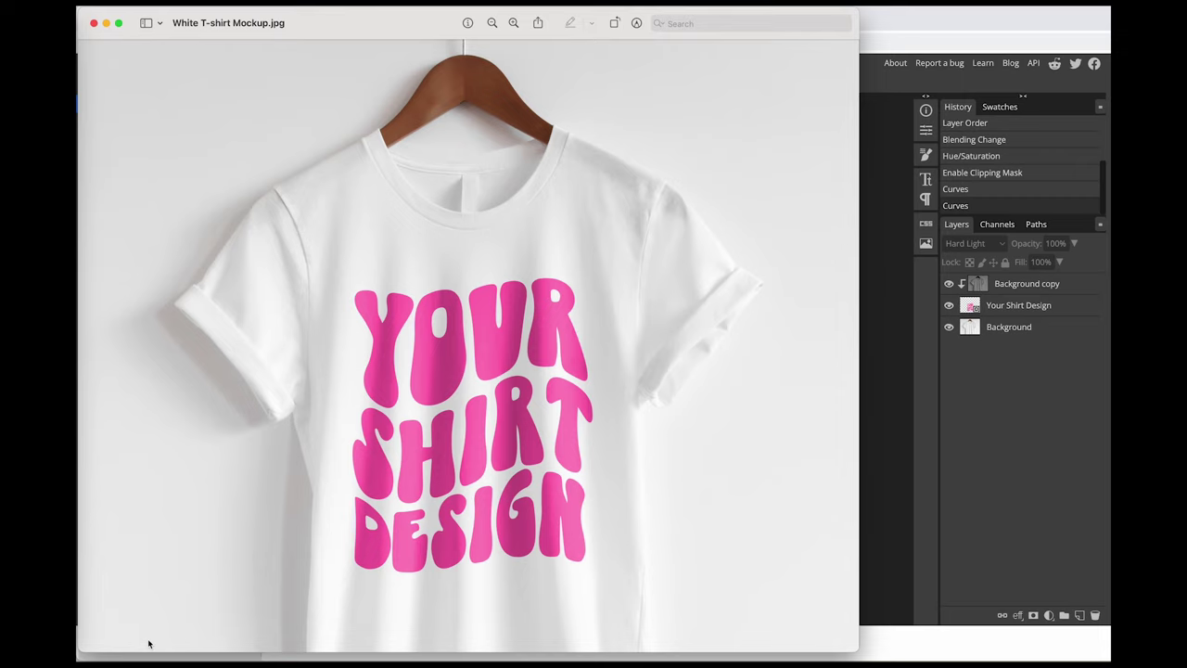